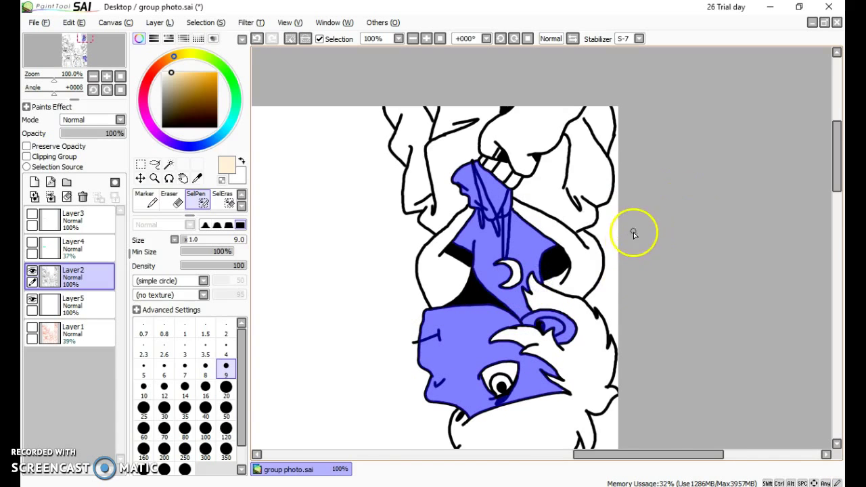
Examine the skin selection on the upside-down figure and the girl at the canvas's right edge for missed spots
key("Page_Down")
key("Page_Down")
key("Page_Down")
key("Page_Down")
key("Page_Down")
left_click_drag(836, 162, 837, 222)
key("Page_Up")
key("Page_Up")
key("Page_Up")
key("Page_Up")
key("Page_Up")
scroll(558, 356, "up", 1)
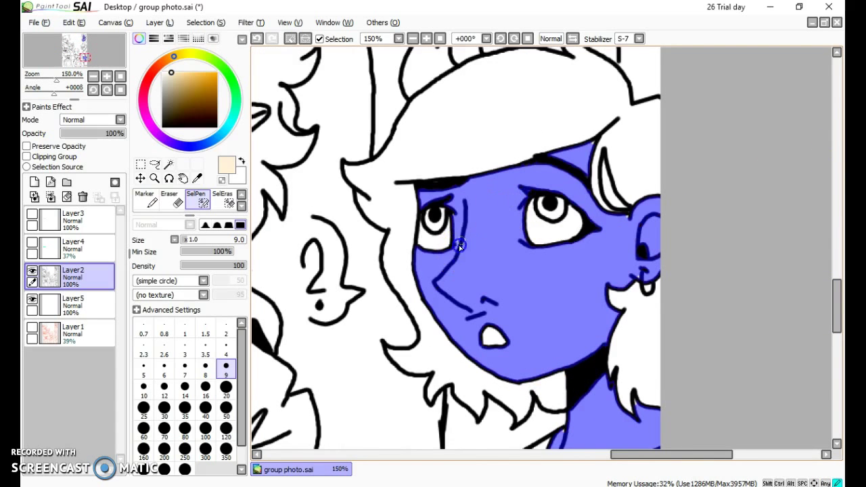
left_click_drag(839, 290, 839, 317)
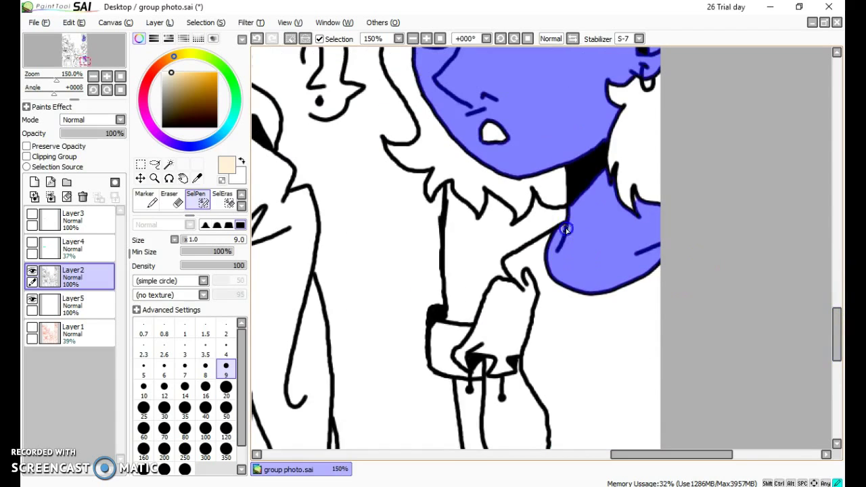
Add the face, ear and neck of the horned character in the hoodie to the skin selection and touch up its gaps
scroll(610, 264, "down", 2)
left_click(168, 164)
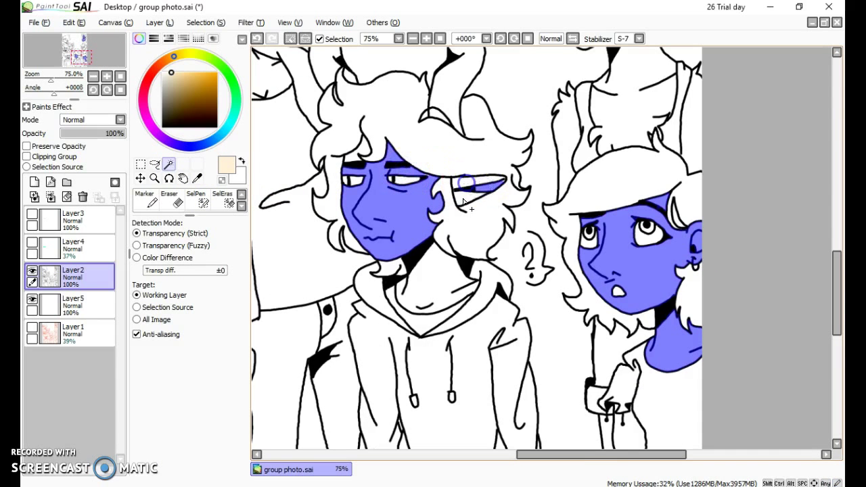
left_click(433, 278)
left_click(195, 197)
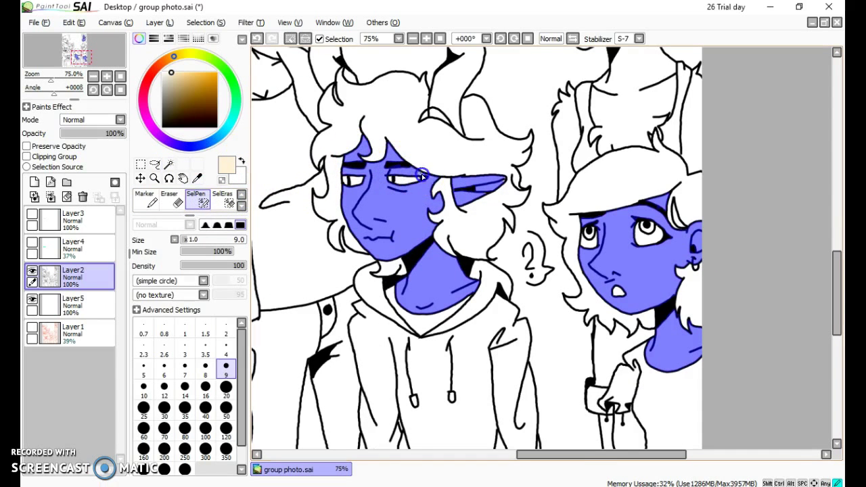
Add the face, neck and ear of the grinning character with covered eyes to the skin selection and touch up its gaps
left_click_drag(546, 456, 493, 460)
left_click(169, 165)
left_click(339, 218)
left_click(312, 274)
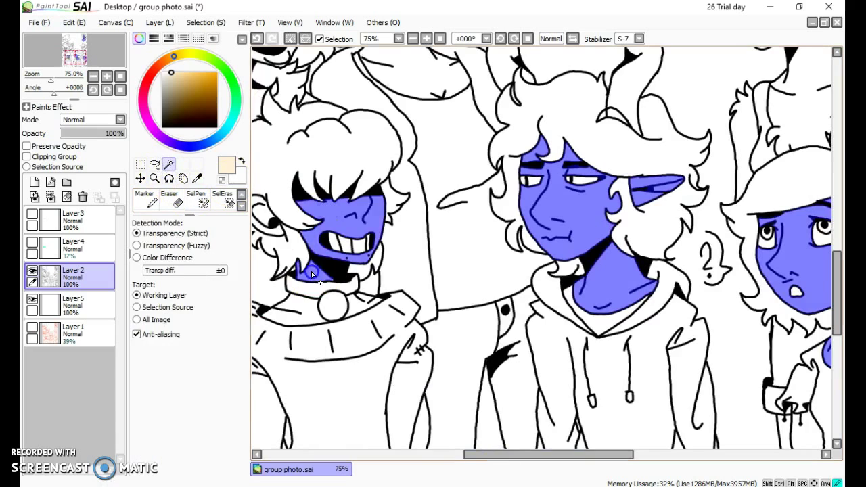
scroll(374, 314, "left", 3)
left_click(196, 197)
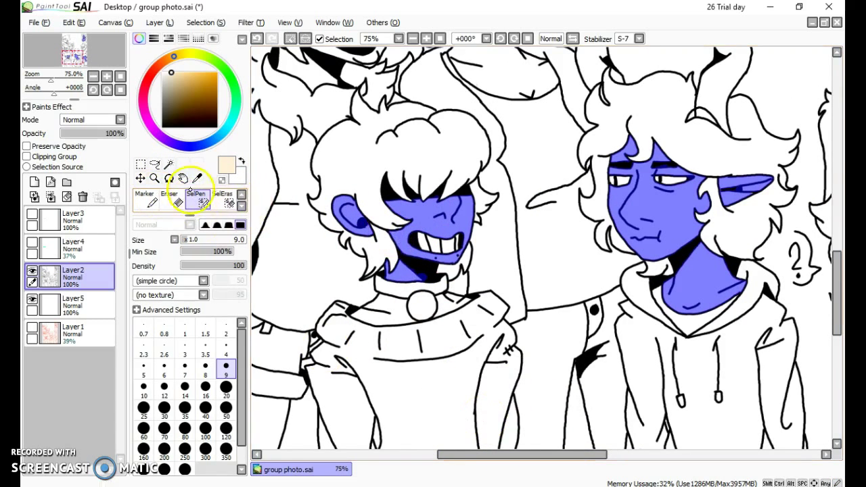
Fill the face, neck and ear of the grinning character with covered eyes with cream on Layer5
left_click(242, 206)
left_click(146, 199)
left_click(78, 302)
left_click(427, 229)
left_click(402, 272)
left_click(353, 216)
Fill the remaining selected skin of the hoodie character, the girl and the upside-down figure with cream
left_click_drag(495, 455, 595, 451)
left_click(538, 223)
left_click(575, 279)
left_click(612, 197)
left_click(509, 151)
left_click(616, 262)
left_click(647, 347)
left_click_drag(838, 270, 837, 236)
left_click(570, 156)
left_click(577, 103)
Set the colour to a very dark yellowish brown and clear the skin selection
scroll(603, 430, "down", 4)
left_click_drag(837, 175, 826, 224)
scroll(533, 247, "up", 1)
left_click(187, 56)
left_click_drag(194, 80, 224, 119)
key("ctrl+d")
Select the hoodie character's hair from the Layer2 line art and touch up the selection with SelPen
left_click(87, 278)
left_click(168, 165)
left_click(544, 291)
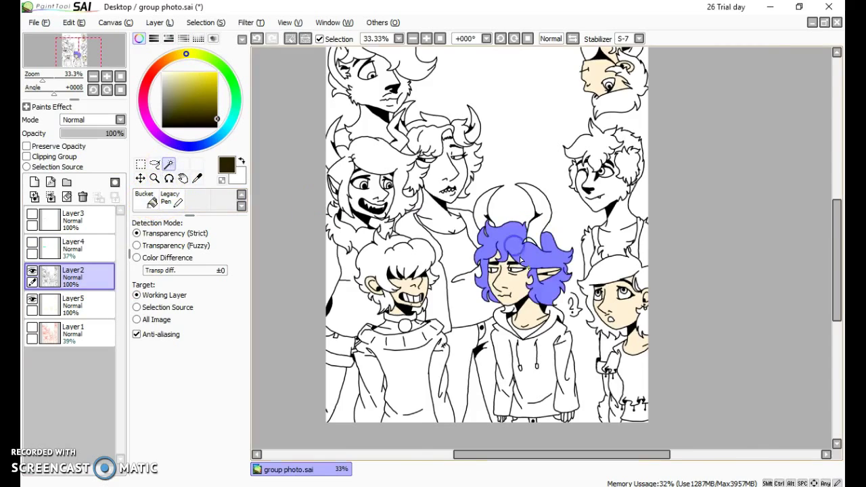
scroll(545, 291, "up", 3)
left_click(203, 197)
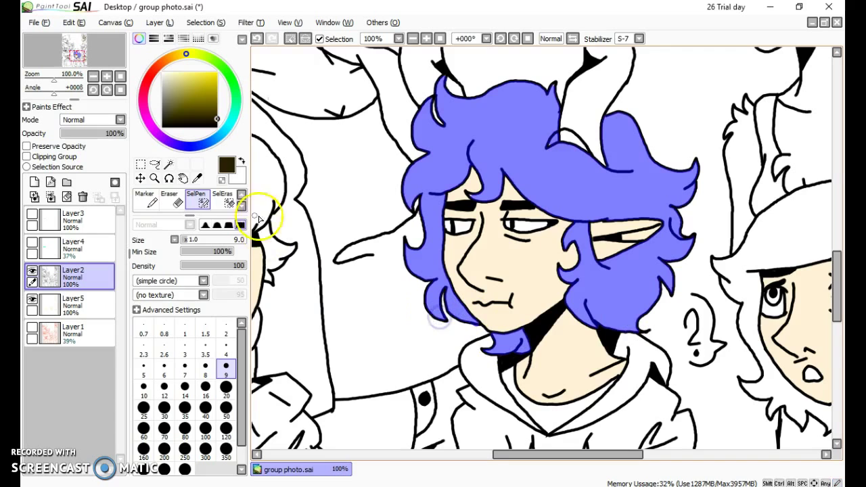
left_click(222, 198)
Bucket-fill the hoodie character's selected hair with the dark brown on Layer5
left_click(241, 205)
left_click(146, 200)
left_click(584, 291)
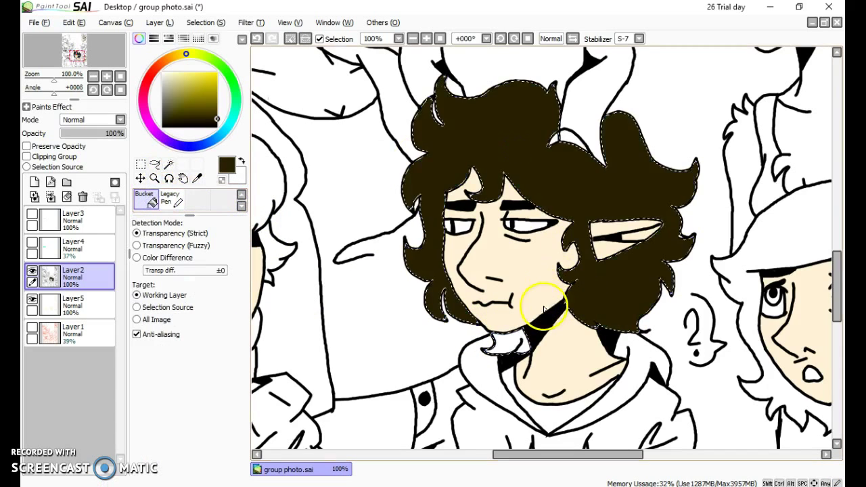
key("ctrl+z")
left_click(74, 308)
left_click(557, 183)
Paint a black Crayon band across the hoodie character's hair just below eye level
left_click(218, 128)
left_click(243, 206)
left_click(198, 200)
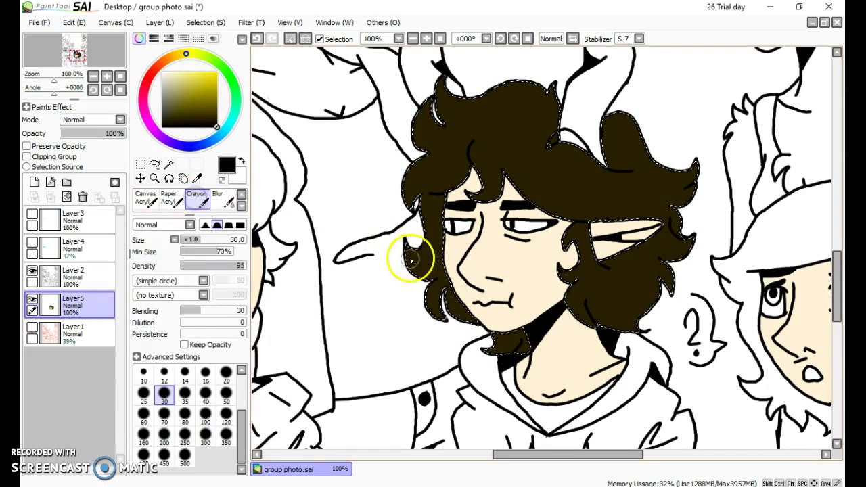
left_click_drag(413, 256, 666, 270)
left_click(241, 195)
left_click(155, 196)
left_click(498, 330)
key("ctrl+z")
left_click(242, 205)
left_click(198, 200)
Paint the lower part of the hoodie character's hair black with the Crayon and clear the selection
left_click_drag(414, 257, 451, 261)
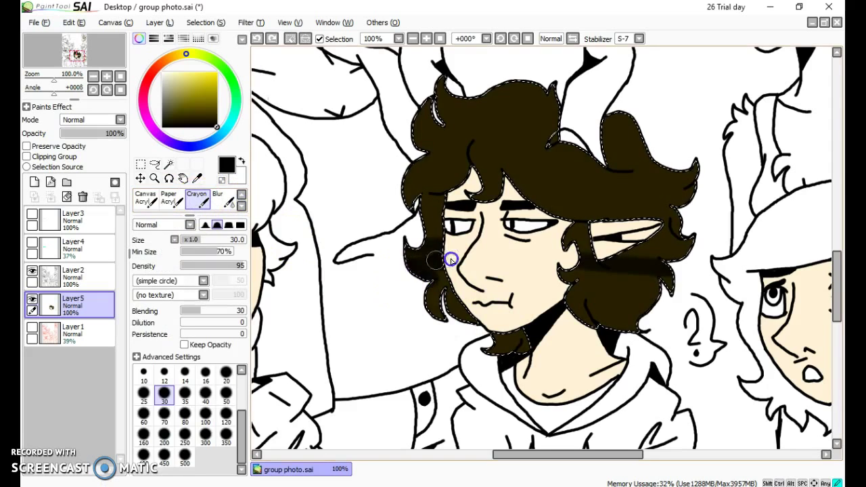
left_click_drag(567, 271, 656, 323)
mouse_move(592, 272)
left_mouse_down()
mouse_move(597, 300)
mouse_move(647, 303)
left_mouse_up()
left_click_drag(497, 346, 520, 350)
key("ctrl+d")
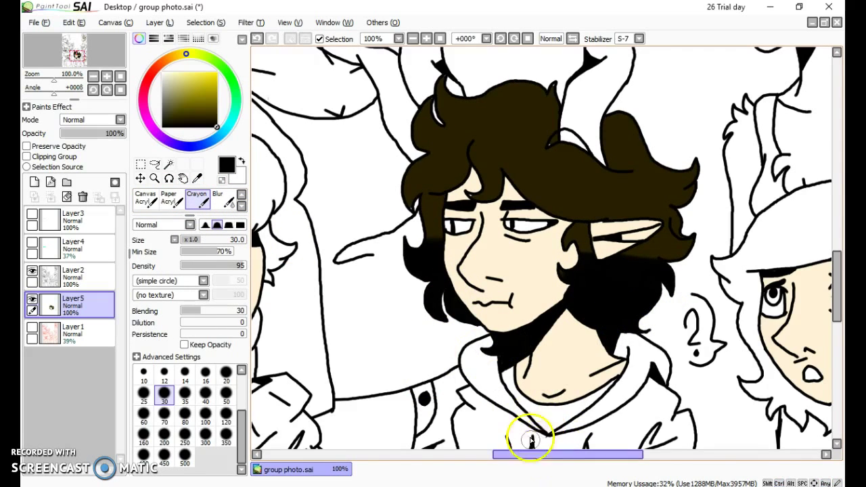
Sample the dark brown from the hoodie character's hair
scroll(531, 440, "down", 4)
scroll(531, 440, "up", 1)
left_click(197, 178)
left_click(513, 294)
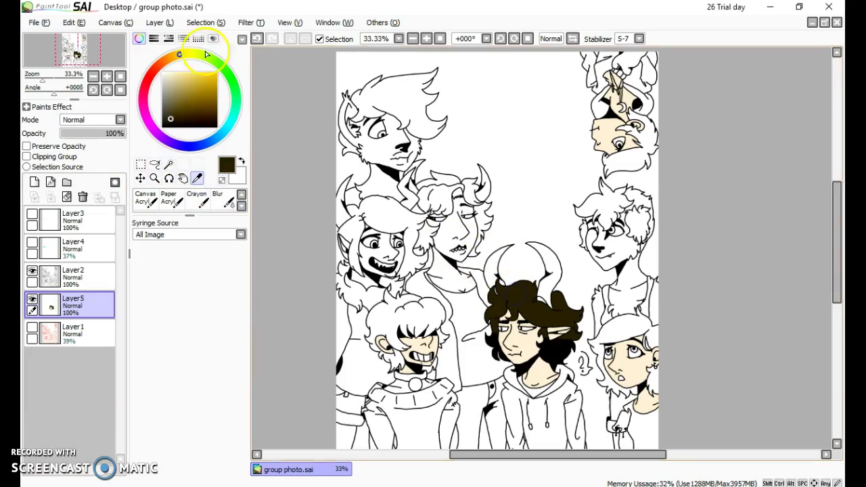
Select all hair sections of the tall horned character with half-closed eyes from Layer2 and touch up with SelPen
left_click(169, 165)
left_click(73, 274)
left_click(443, 198)
scroll(444, 198, "up", 3)
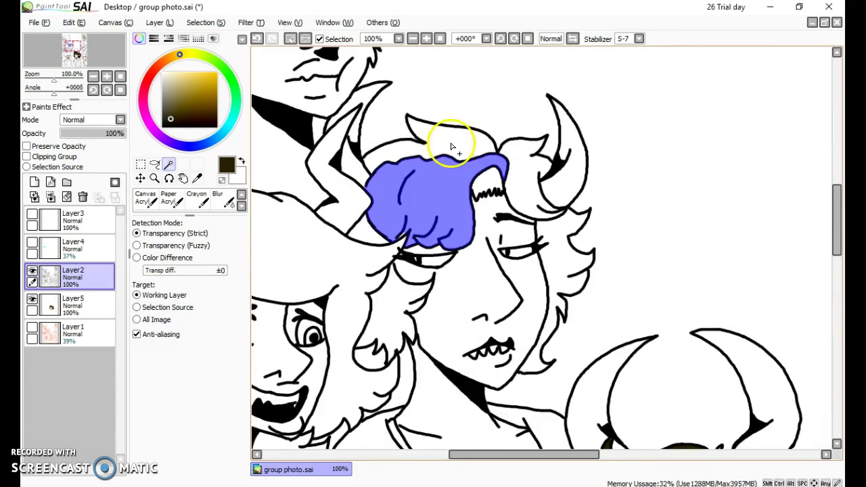
left_click(423, 336)
left_click(242, 203)
left_click(198, 197)
left_click(417, 215)
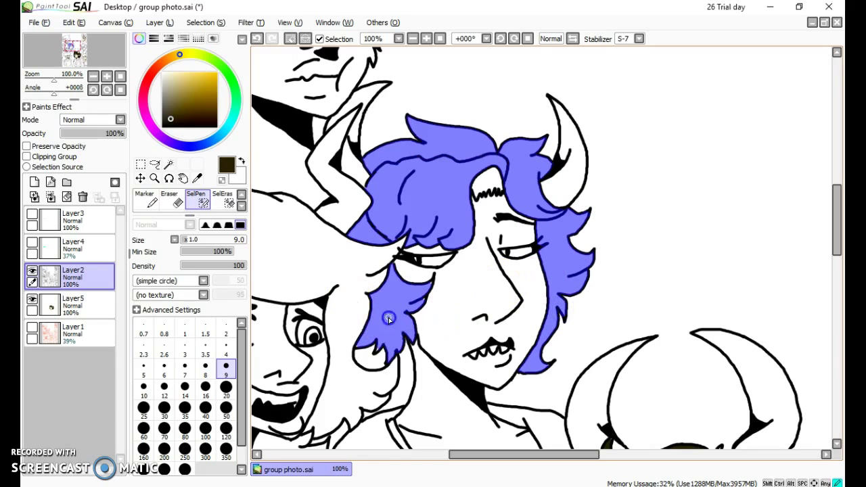
Paint the tall horned character's hair dark brown on Layer5 with a size 350 Crayon and shade its lower ends black
left_click(99, 312)
left_click(241, 206)
left_click(242, 206)
left_click(198, 198)
left_click(226, 436)
left_click_drag(406, 203, 548, 318)
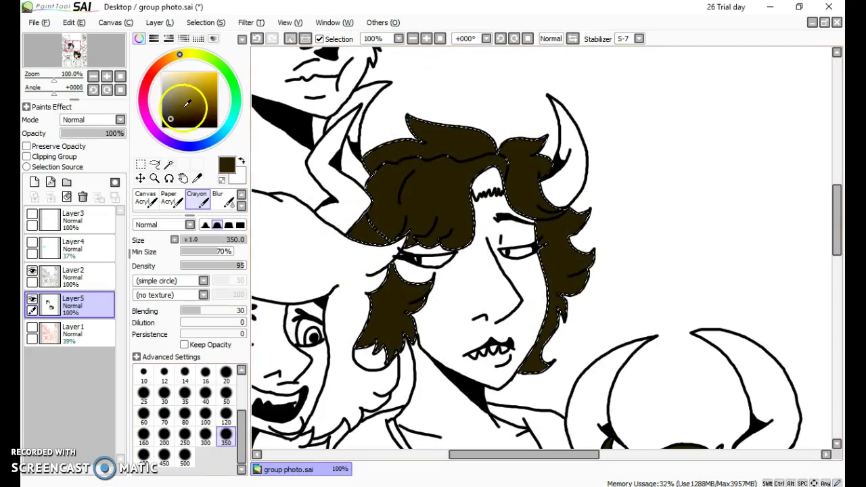
left_click(217, 127)
mouse_move(353, 414)
left_mouse_down()
mouse_move(365, 393)
mouse_move(578, 359)
mouse_move(520, 386)
left_mouse_up()
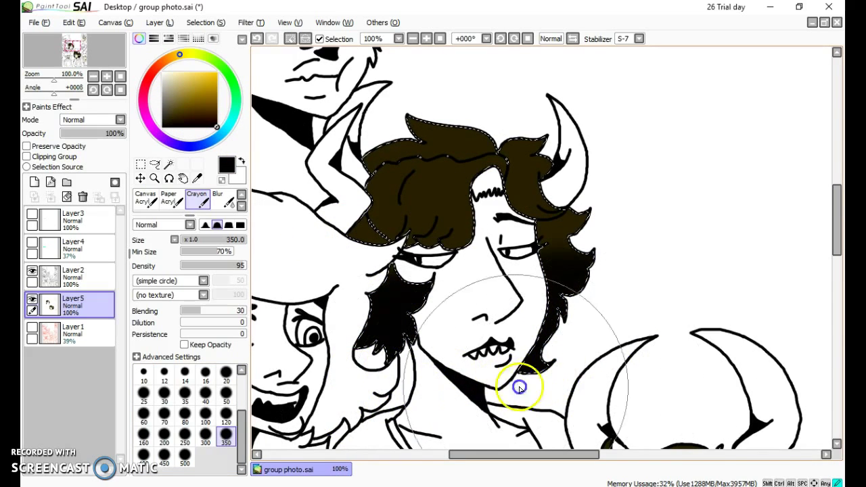
Set the colour to dark navy blue and clear the current selection
scroll(500, 406, "down", 2)
left_click_drag(186, 57, 188, 146)
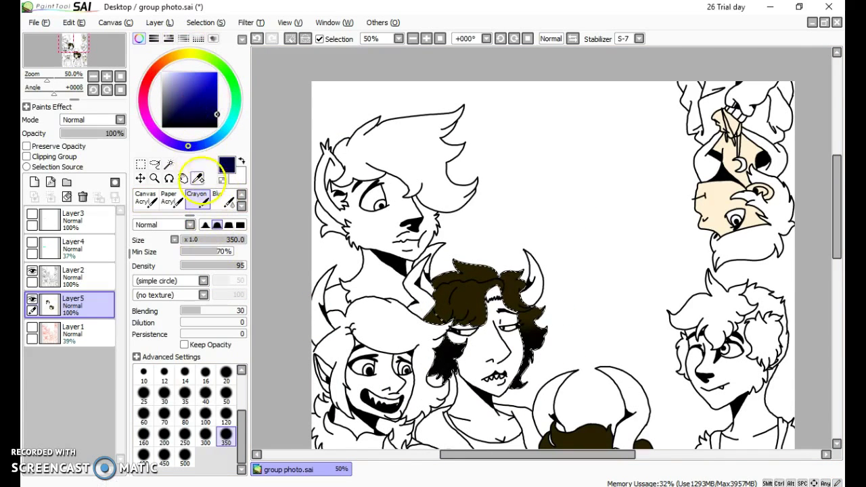
left_click(169, 165)
key("ctrl+d")
left_click(394, 323)
key("ctrl+d")
Select the hair of the grinning horned character in the fur collar from Layer2 and refine it with SelPen
left_click(88, 277)
left_click(383, 327)
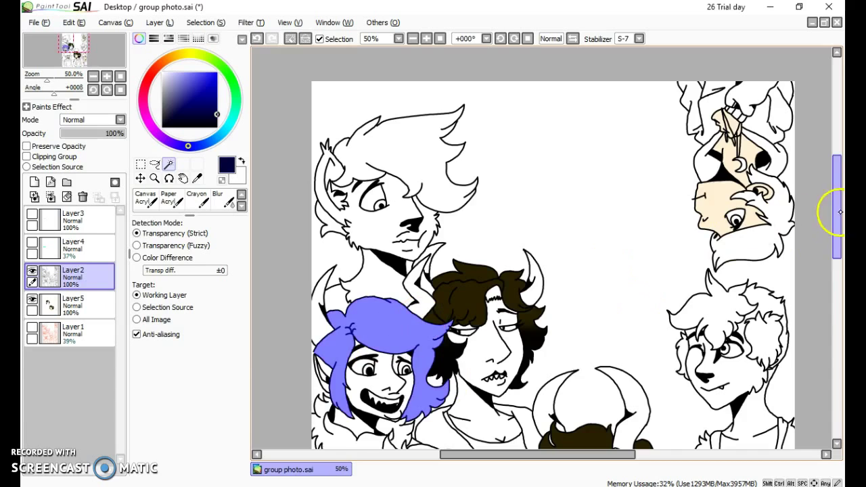
left_click_drag(841, 212, 837, 263)
scroll(325, 188, "up", 2)
left_click(241, 196)
left_click(241, 196)
left_click(203, 198)
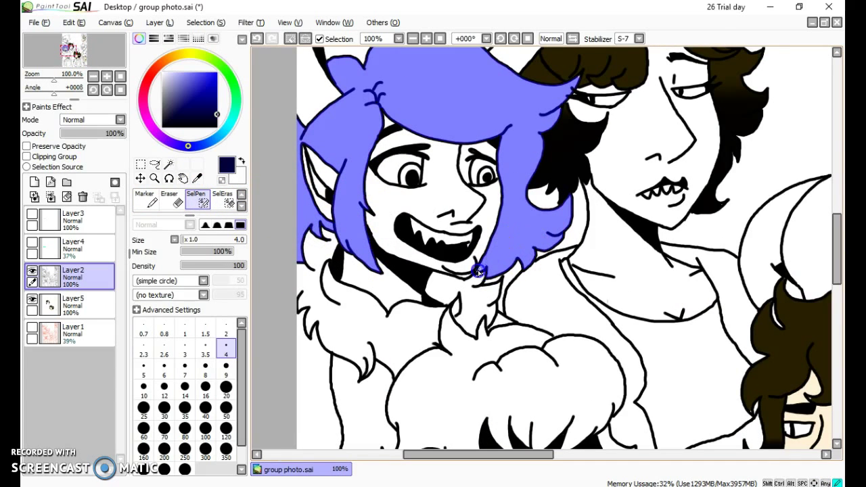
Bucket-fill the fur-collared character's selected hair with dark navy blue on Layer5
scroll(242, 203, "down", 2)
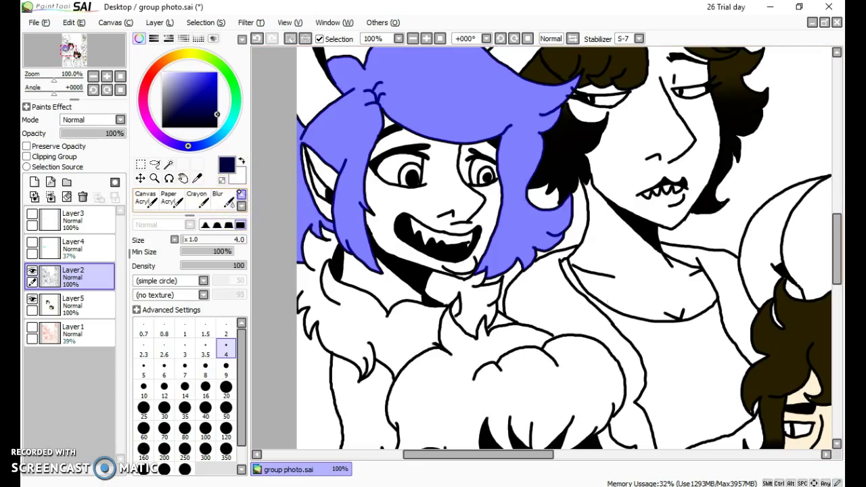
left_click(170, 199)
left_click(101, 303)
left_click(147, 199)
left_click(633, 266)
Shade the lower part of the navy hair black with the Crayon
left_click_drag(216, 117, 237, 136)
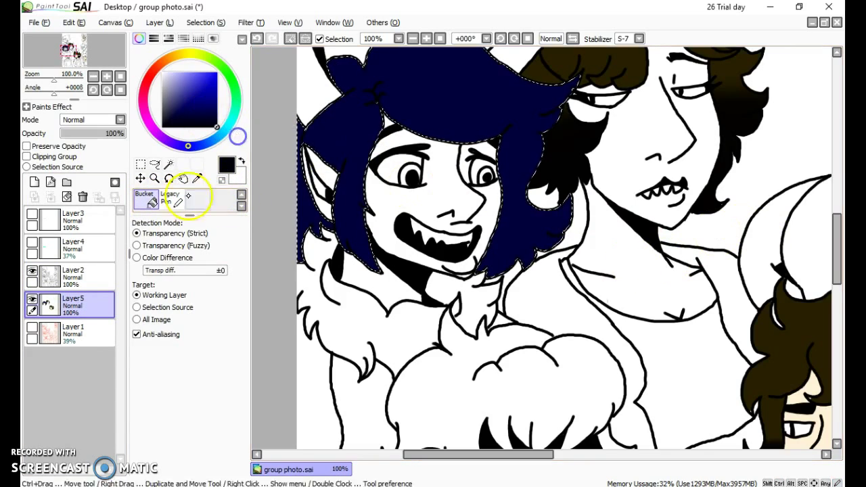
scroll(187, 197, "up", 2)
left_click(197, 200)
left_click_drag(299, 271, 349, 304)
scroll(575, 307, "down", 3)
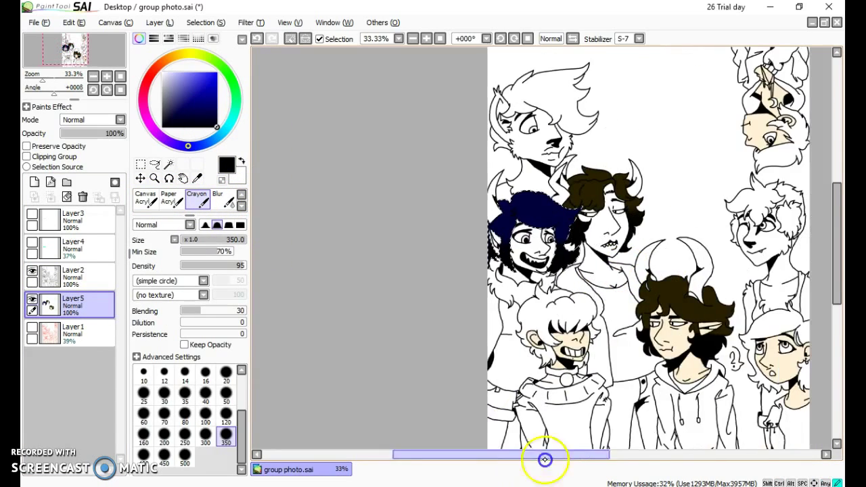
Set the colour to bright orange-red and clear the navy hair's selection
left_click(153, 72)
left_click(157, 65)
left_click(155, 69)
left_click(218, 81)
scroll(477, 383, "up", 2)
key("ctrl+d")
Select the hair of the grinning character with covered eyes from Layer2 and prepare SelPen for touch-ups
left_click(72, 271)
left_click(169, 164)
left_click(429, 256)
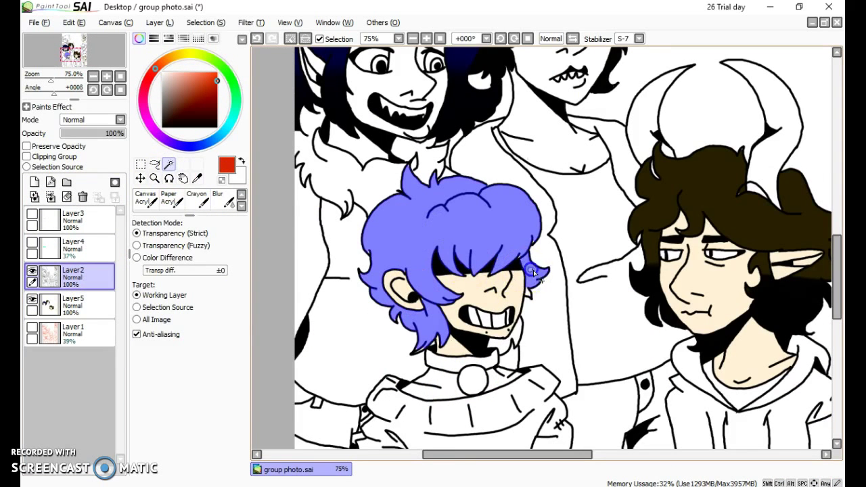
left_click(241, 195)
left_click(198, 197)
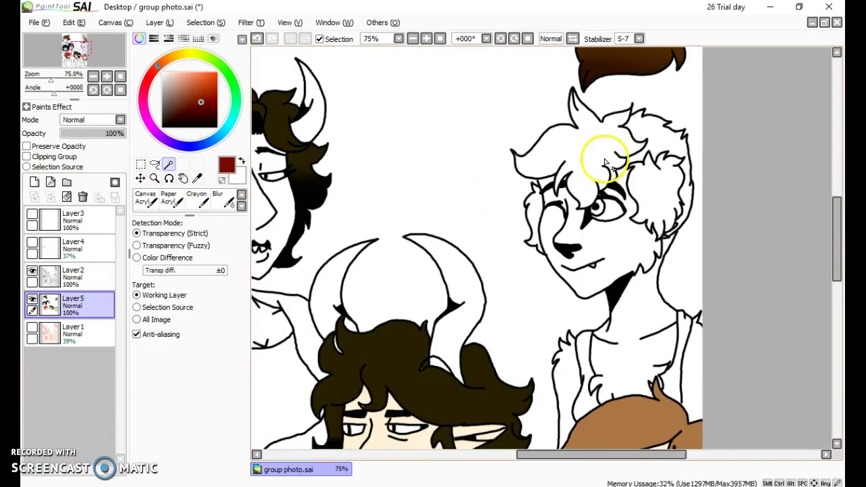
Select the furry character's hair, face, ears, neck, chest and arms from Layer2 and touch up with SelPen
left_click(73, 271)
left_click(659, 191)
left_click(626, 339)
left_click(691, 366)
left_click(568, 362)
left_click(242, 195)
left_click(241, 195)
left_click(198, 199)
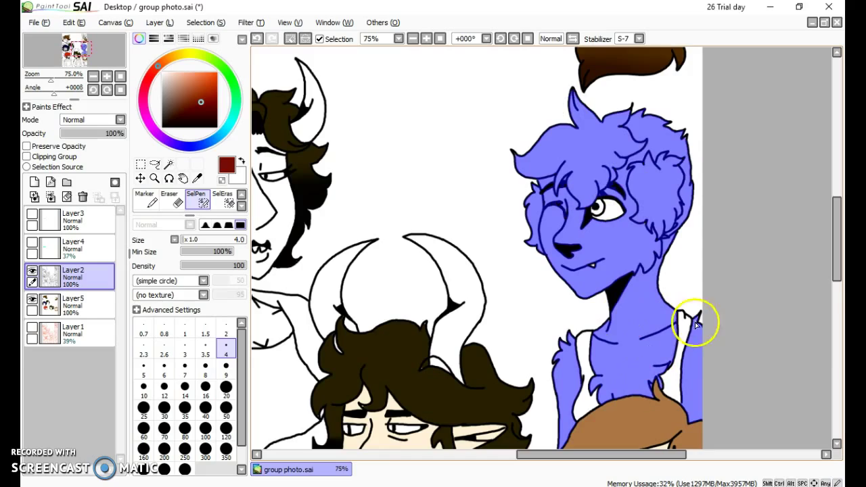
Paint the furry character's selected fur and hair a medium dark red on Layer5 with a size 120 Crayon
left_click(85, 305)
left_click(242, 205)
left_click(242, 205)
left_click(198, 199)
mouse_move(541, 146)
left_mouse_down()
mouse_move(576, 278)
mouse_move(670, 225)
mouse_move(586, 326)
left_mouse_up()
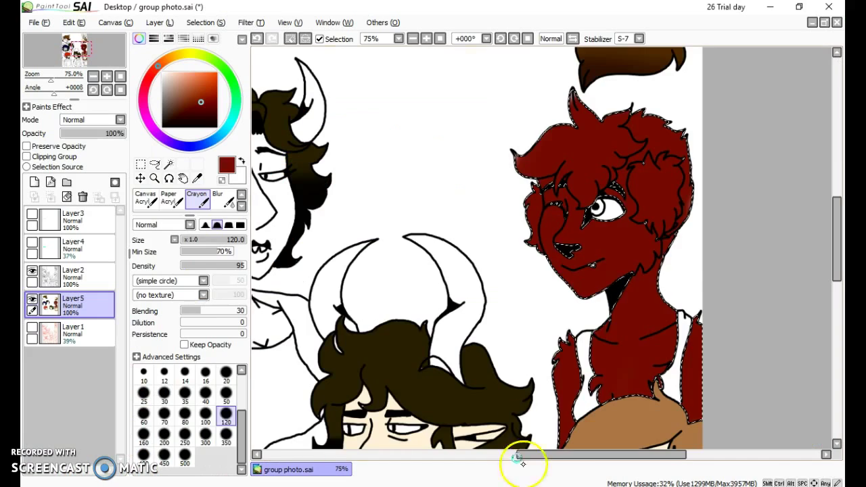
key("ctrl+z")
left_click(194, 96)
mouse_move(483, 145)
left_mouse_down()
mouse_move(677, 381)
mouse_move(667, 120)
left_mouse_up()
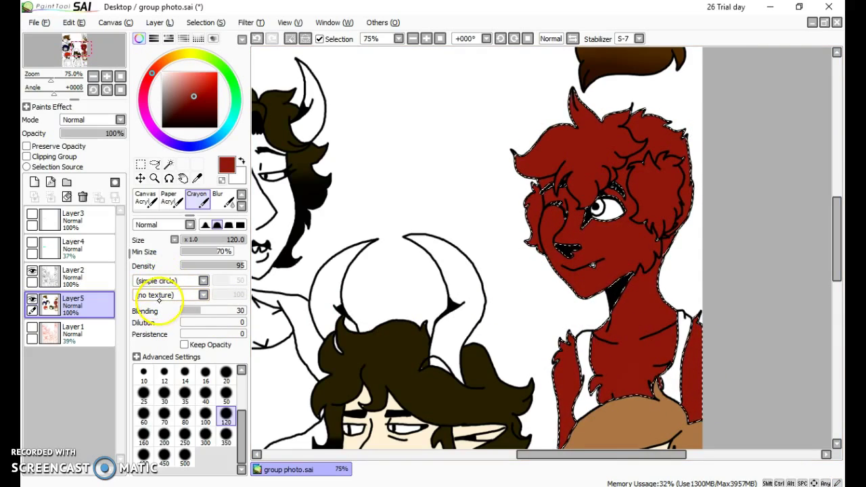
Shade the lower parts of the furry character's body with a darker red using the Crayon
left_click(196, 107)
scroll(572, 154, "up", 3)
scroll(553, 236, "down", 3)
left_click_drag(535, 252, 679, 193)
key("ctrl+z")
mouse_move(839, 201)
left_mouse_down()
mouse_move(840, 266)
mouse_move(840, 230)
left_mouse_up()
mouse_move(692, 306)
left_mouse_down()
mouse_move(545, 331)
mouse_move(674, 288)
mouse_move(667, 271)
left_mouse_up()
Blend the furry character's red shading with the Blur tool at size 50 and clear the selection
left_click(223, 199)
left_click(227, 426)
key("ctrl+d")
Select the hooded dark-haired character's eyes from Layer2 and paint them golden yellow with orange shading on Layer5 using a size 10 Crayon
left_click(74, 272)
scroll(537, 401, "down", 3)
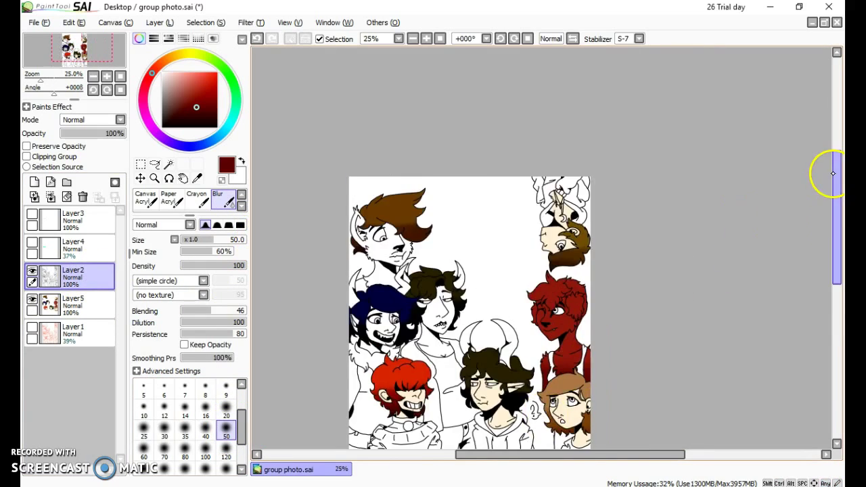
left_click_drag(836, 177, 836, 183)
left_click_drag(618, 452, 586, 446)
left_click_drag(837, 216, 764, 260)
scroll(585, 263, "up", 6)
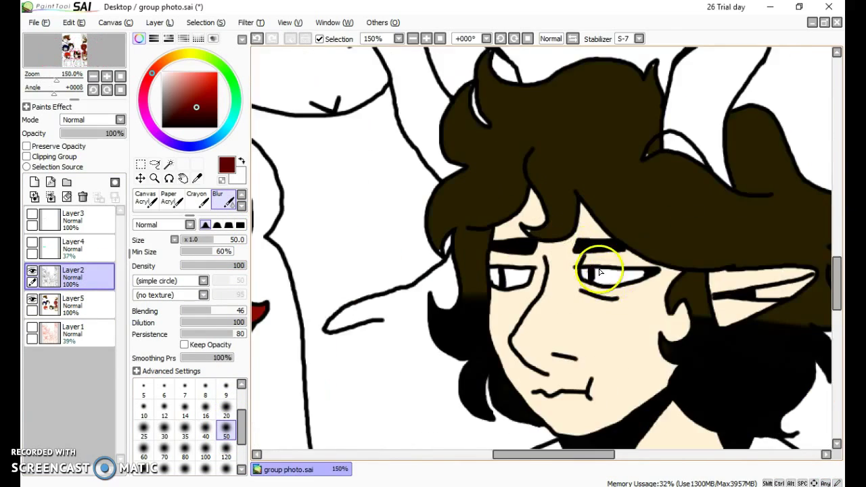
left_click(197, 179)
left_click(414, 196)
left_click(88, 301)
left_click(197, 199)
left_click(143, 372)
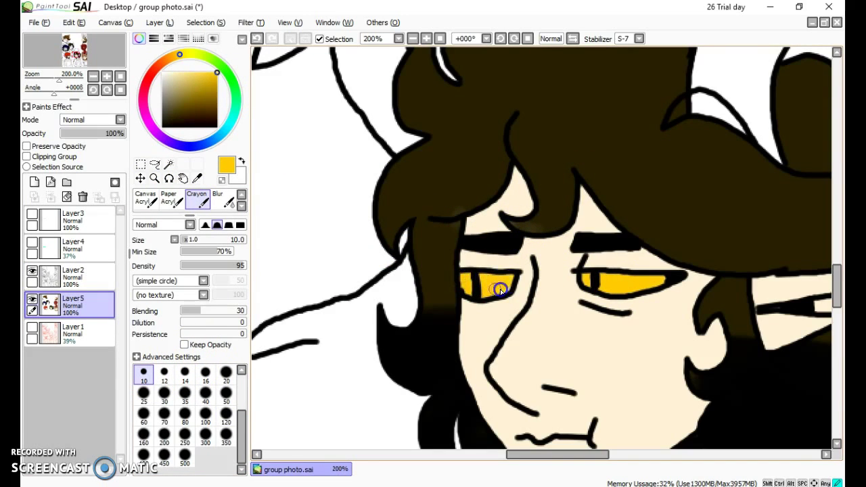
left_click_drag(215, 81, 217, 72)
left_click(174, 59)
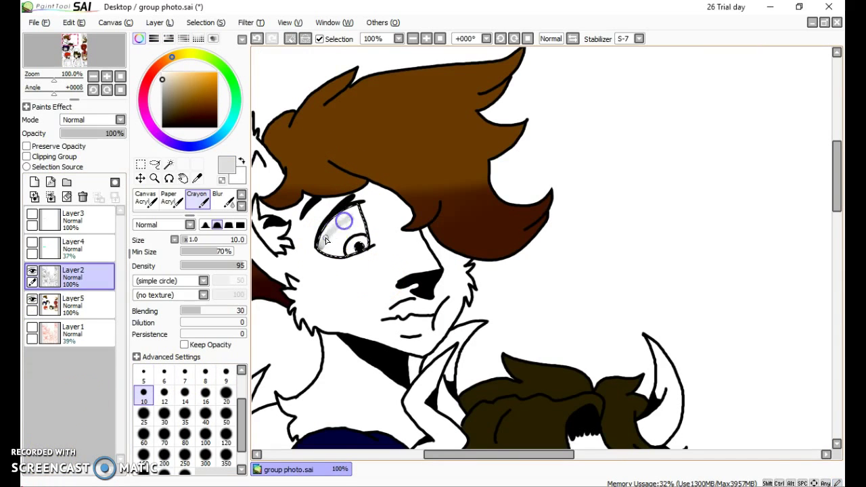
Undo the grey stroke on Layer2 and shade the brown-haired furry character's eye white light grey on Layer5
left_click(95, 305)
key("ctrl+z")
left_click(52, 313)
left_click_drag(320, 249, 366, 211)
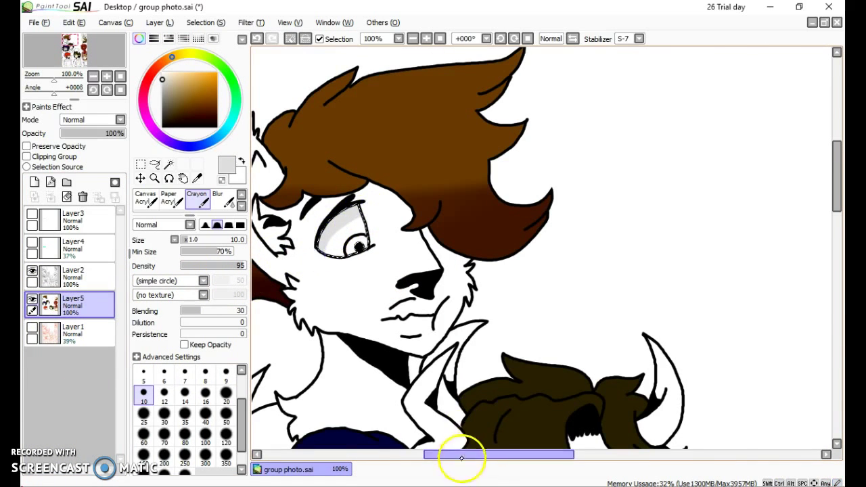
Shade the eye whites of the red furry character and the light-brown-haired character light grey with the size 10 Crayon
left_click_drag(461, 458, 582, 458)
scroll(642, 259, "down", 5)
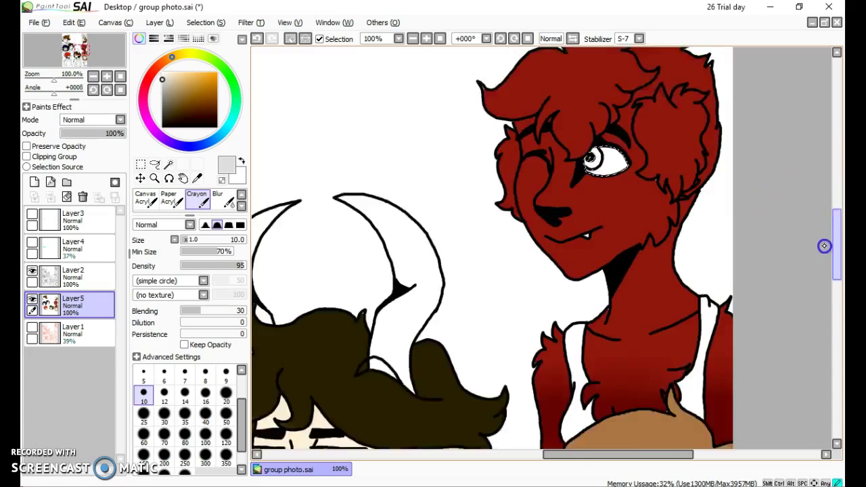
scroll(650, 203, "down", 5)
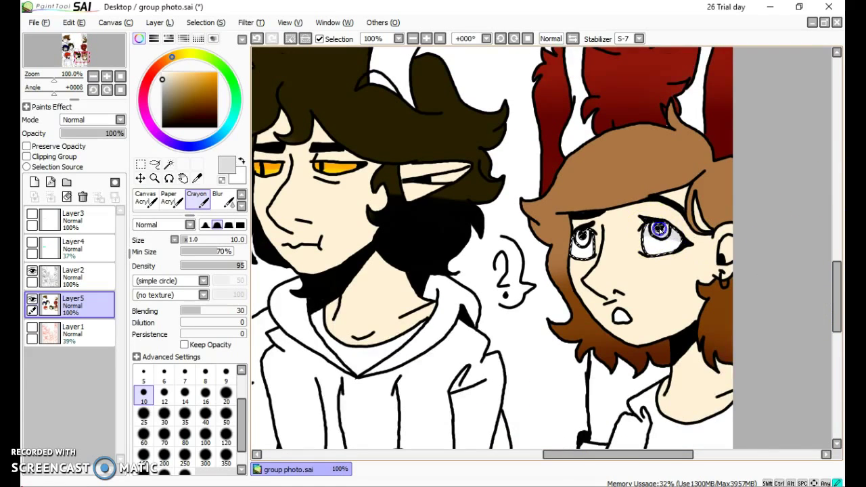
scroll(555, 423, "down", 6)
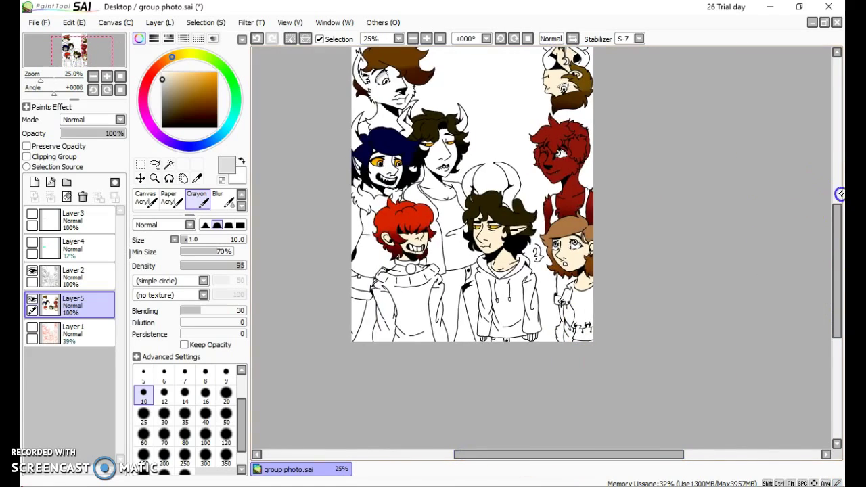
Colour the remaining irises with the size 10 Crayon, including purple for the red furry character and brown for the brown-haired furry character
left_click_drag(838, 203, 838, 177)
scroll(441, 220, "up", 6)
left_click(160, 135)
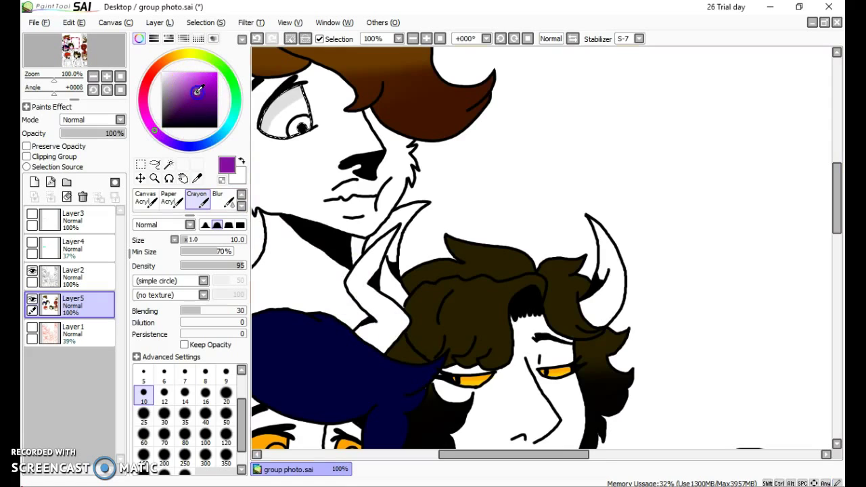
left_click_drag(495, 456, 458, 453)
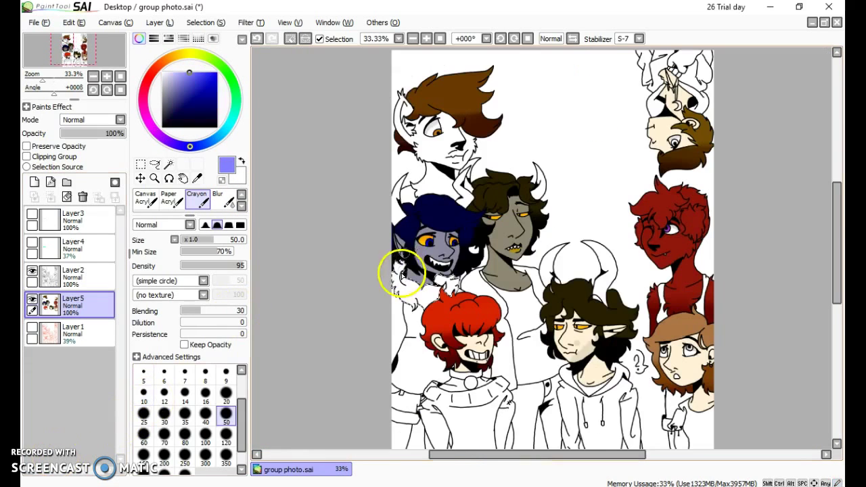
Paint a broad bright yellow band across the navy-haired character's selected fur collar with the size 50 Crayon
left_click(191, 53)
left_click(147, 198)
scroll(393, 308, "up", 4)
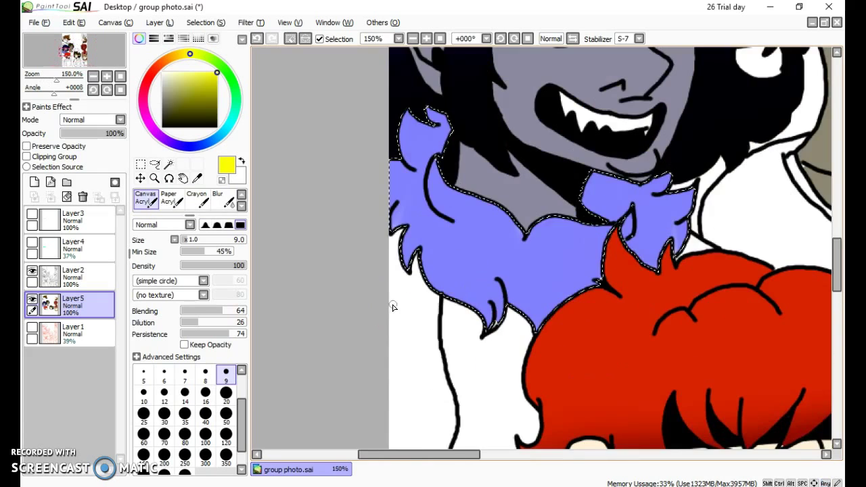
left_click(197, 198)
mouse_move(433, 234)
left_mouse_down()
mouse_move(487, 252)
mouse_move(547, 265)
mouse_move(620, 255)
mouse_move(558, 264)
mouse_move(461, 242)
mouse_move(434, 194)
mouse_move(479, 221)
mouse_move(452, 196)
mouse_move(456, 219)
mouse_move(497, 237)
mouse_move(508, 255)
mouse_move(566, 236)
mouse_move(531, 253)
mouse_move(464, 247)
mouse_move(609, 267)
mouse_move(561, 260)
mouse_move(648, 215)
mouse_move(658, 239)
left_mouse_up()
left_click(225, 370)
left_click(226, 414)
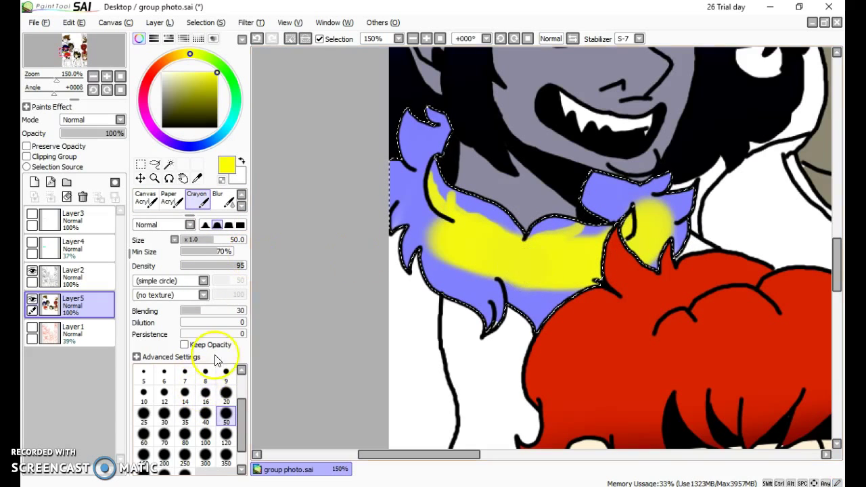
Extend the yellow towards the collar's fur tips and side tufts with the Crayon at sizes 9 and 20
left_click(225, 370)
mouse_move(537, 261)
left_mouse_down()
mouse_move(445, 258)
mouse_move(480, 304)
mouse_move(454, 207)
mouse_move(503, 232)
mouse_move(477, 218)
mouse_move(498, 224)
mouse_move(429, 229)
mouse_move(423, 171)
mouse_move(421, 201)
mouse_move(438, 224)
mouse_move(410, 239)
mouse_move(417, 226)
mouse_move(406, 212)
mouse_move(424, 171)
left_mouse_up()
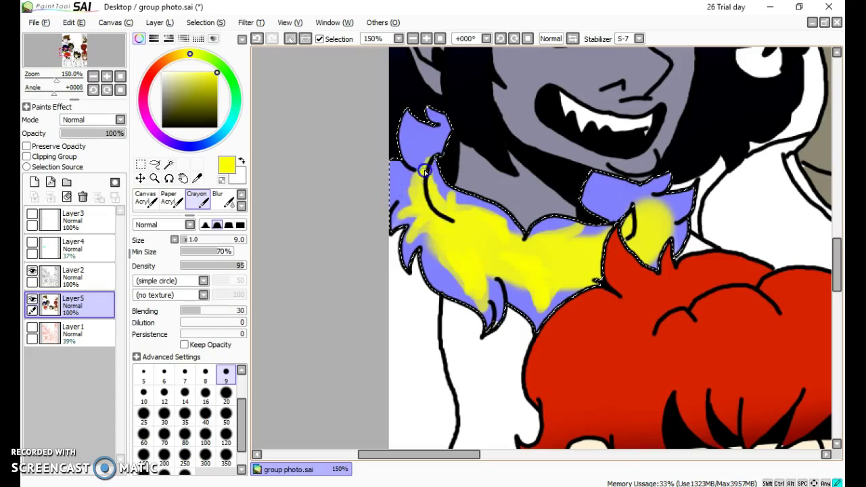
left_click_drag(416, 137, 439, 145)
left_click(226, 393)
mouse_move(595, 190)
left_mouse_down()
mouse_move(627, 205)
mouse_move(514, 284)
left_mouse_up()
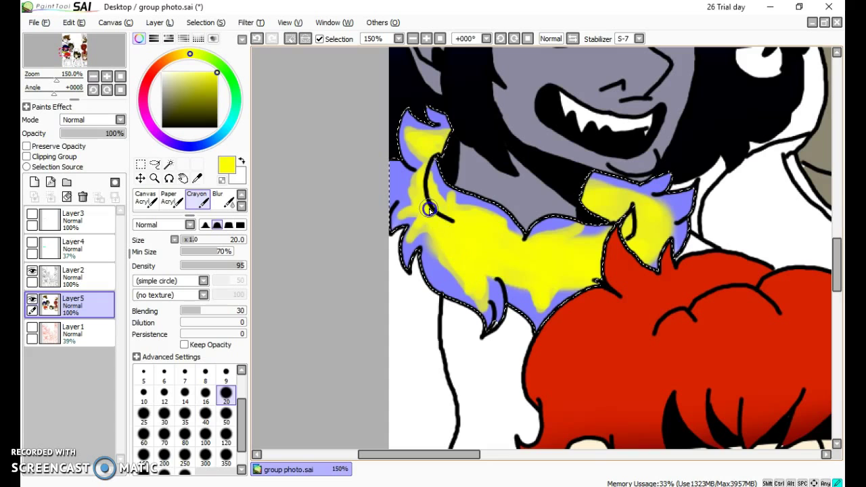
Sample the collar's blue-violet, lighten it to pale lavender and clear the collar selection
scroll(468, 139, "down", 4)
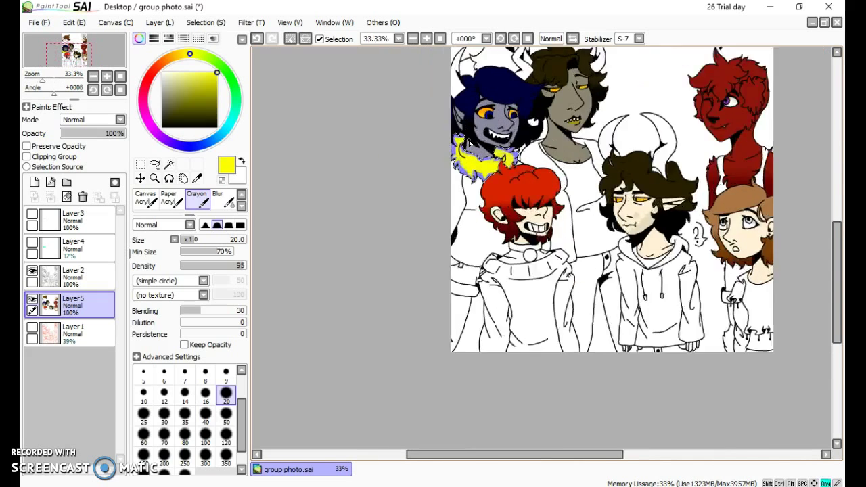
scroll(468, 140, "up", 2)
left_click(197, 178)
left_click(462, 212)
left_click(168, 75)
key("ctrl+d")
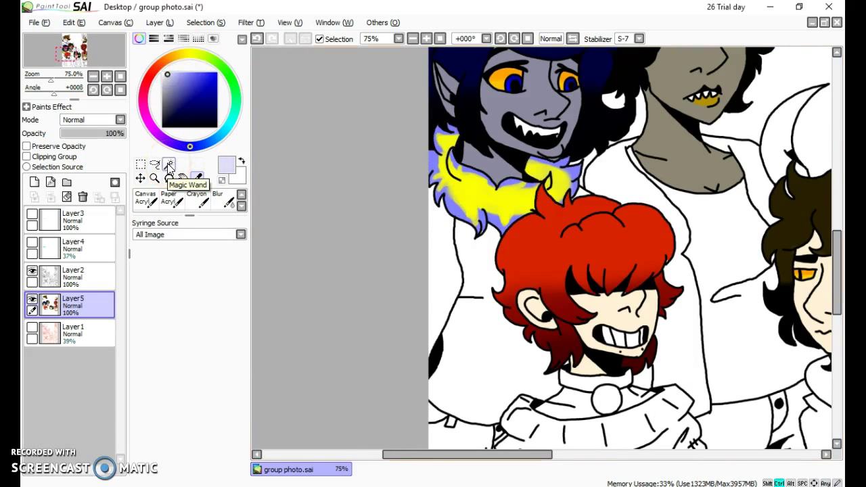
Select the navy-haired character's coat from Layer2, fill it pale lavender on Layer5 with the Bucket and clear the selection
left_click(169, 164)
left_click(446, 291)
key("ctrl+d")
left_click(51, 281)
left_click(434, 274)
left_click_drag(837, 236, 838, 287)
left_click_drag(839, 345, 838, 296)
left_click(242, 198)
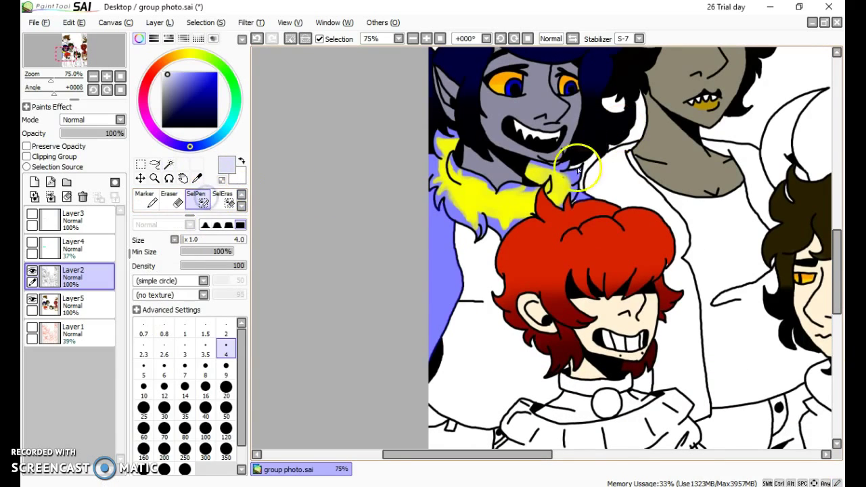
left_click(242, 195)
left_click(144, 198)
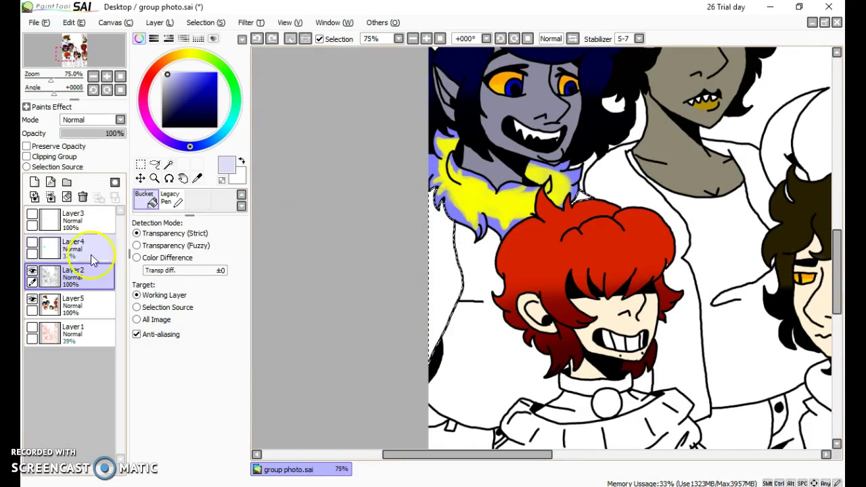
left_click(73, 302)
key("ctrl+d")
Select the navy-haired character's shirt from Layer2 and fill it dark grey on Layer5 with the Bucket
left_click(163, 119)
left_click(73, 275)
left_click(168, 164)
left_click(466, 353)
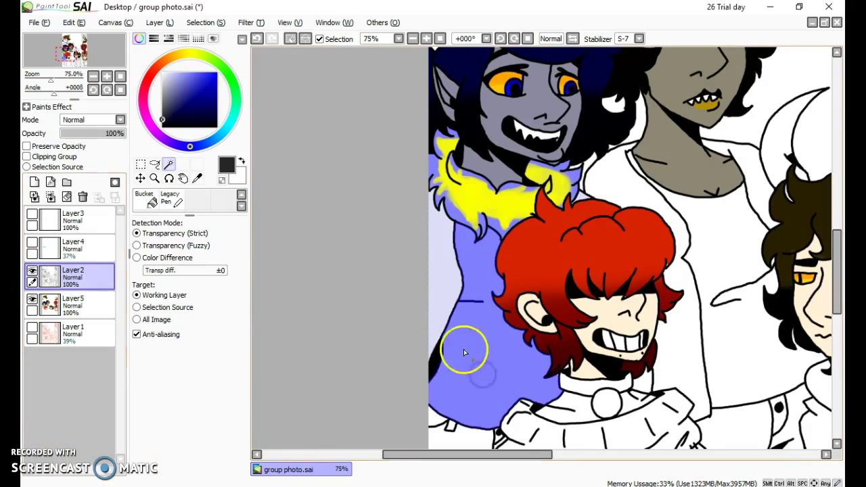
left_click(146, 199)
left_click(466, 354)
key("ctrl+z")
left_click(70, 299)
left_click(466, 352)
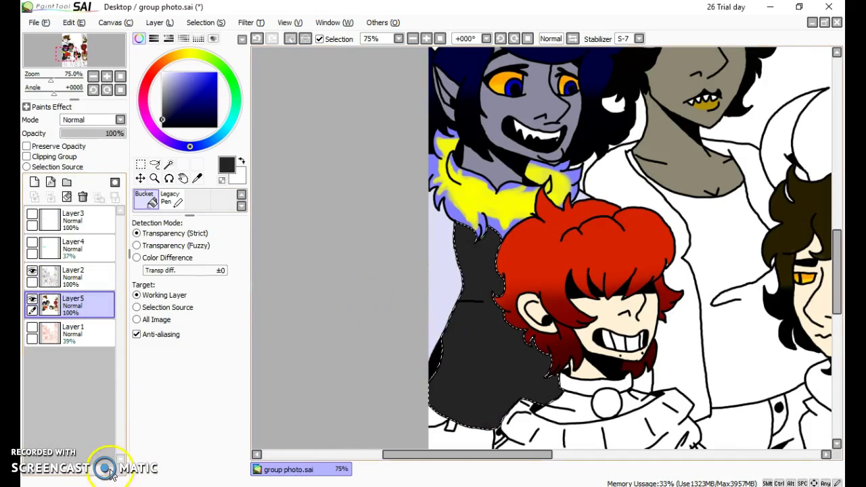
Check the character reference in the browser, draw the blue symbol on the dark shirt with the size 5 Brush and clear the selection
left_click(241, 195)
left_click(203, 198)
left_click(242, 195)
left_click(209, 201)
left_click(480, 486)
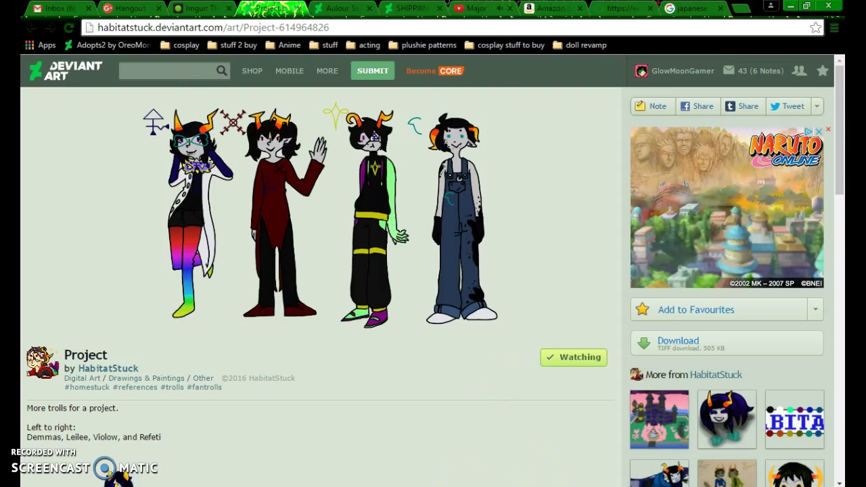
left_click(512, 486)
mouse_move(485, 263)
left_mouse_down()
mouse_move(508, 237)
mouse_move(498, 246)
left_mouse_up()
left_click(492, 485)
left_click(504, 485)
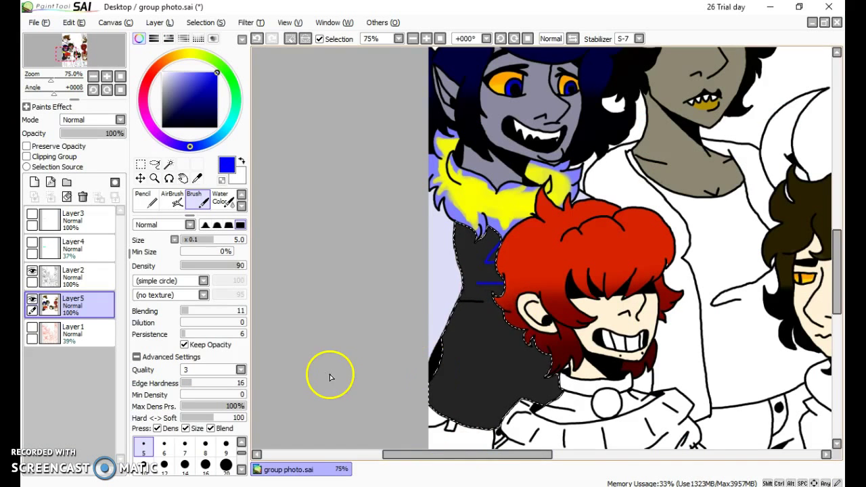
key("ctrl+d")
Select the navy-haired character's trouser leg from the Layer2 line art with the Magic Wand
scroll(317, 377, "down", 3)
left_click(150, 75)
left_click(168, 165)
left_click(80, 278)
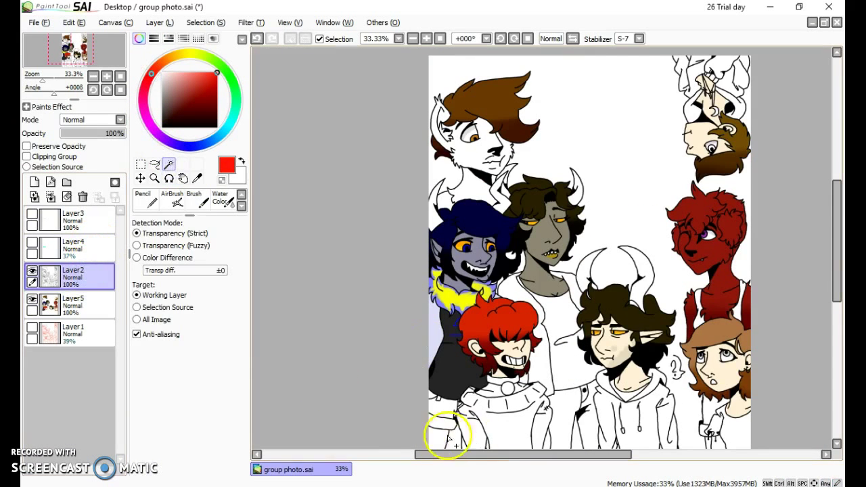
left_click(447, 439)
left_click_drag(837, 242, 837, 289)
left_click(242, 207)
left_click(181, 196)
left_click(193, 199)
left_click(227, 412)
left_click(305, 485)
key("alt+Tab")
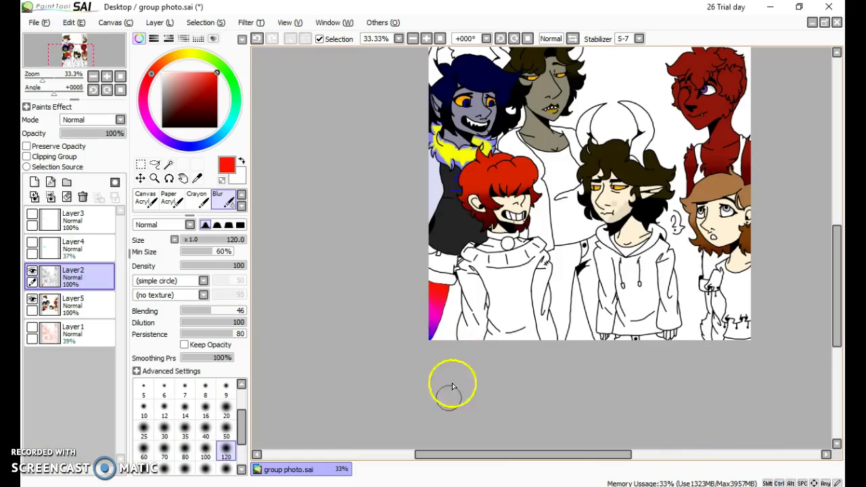
left_click(168, 164)
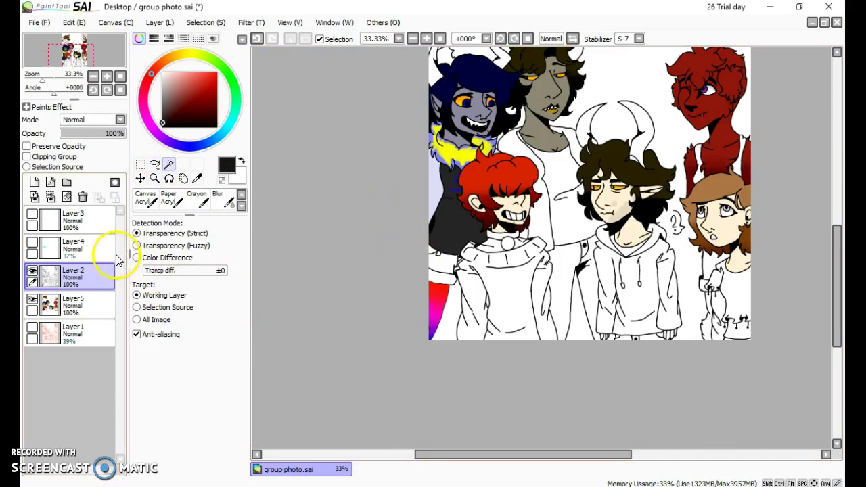
key("ctrl+z")
key("ctrl+z")
key("ctrl+z")
key("ctrl+z")
Paint the selected leg blue, magenta and red on Layer5 with the size 50 Crayon and blend the bands with Blur at size 120
left_click(73, 305)
left_click(188, 146)
left_click_drag(203, 86, 259, 36)
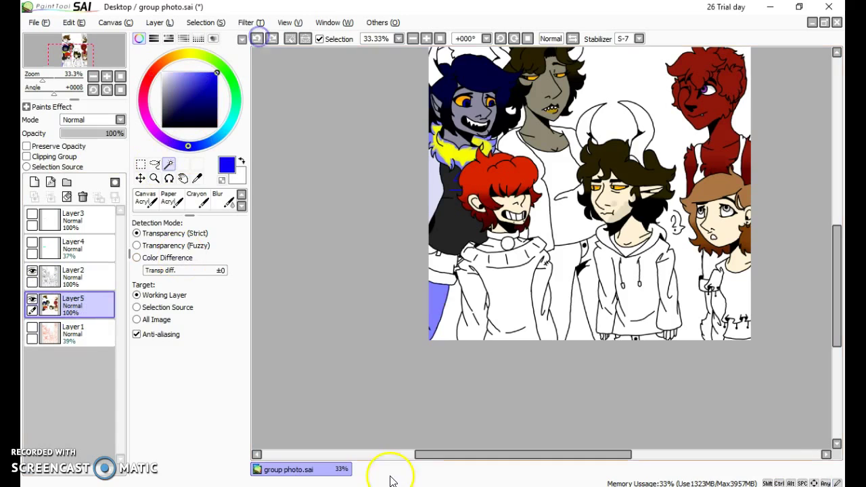
left_click(197, 197)
left_click(146, 117)
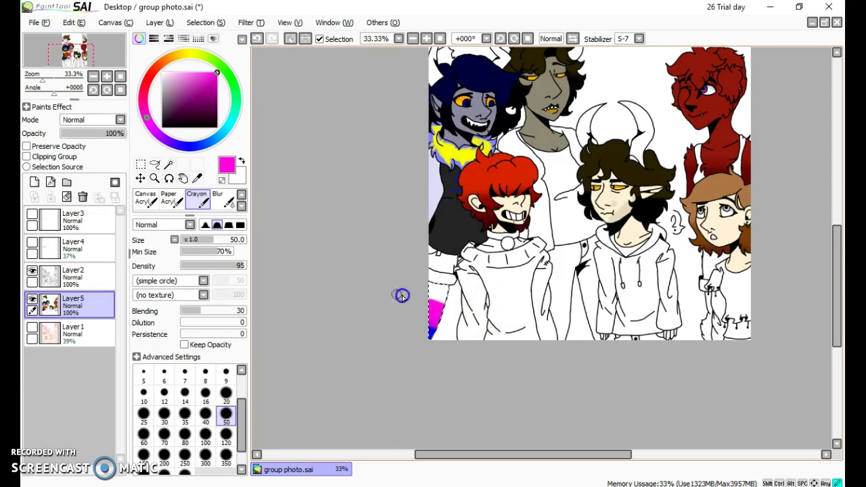
left_click(148, 80)
left_click(224, 200)
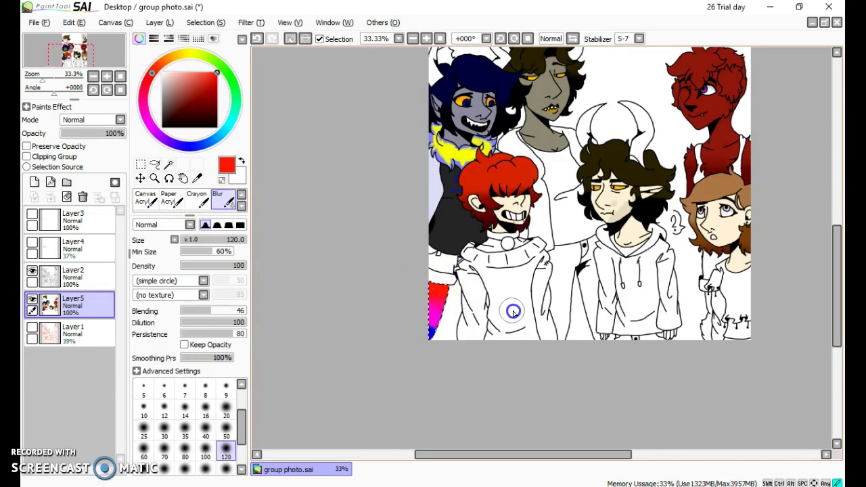
Clear the leg selection, pick dark grey, and select the navy-haired character's shorts from Layer2 using the Magic Wand and SelPen
left_click_drag(171, 122, 161, 118)
left_click(169, 165)
key("ctrl+d")
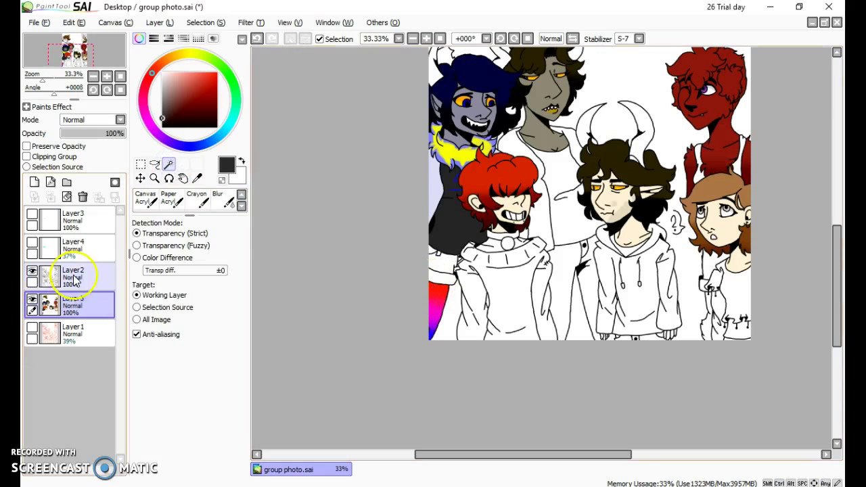
left_click(76, 277)
left_click(436, 261)
scroll(436, 260, "up", 2)
scroll(437, 259, "up", 2)
left_click(472, 363)
left_click(525, 303)
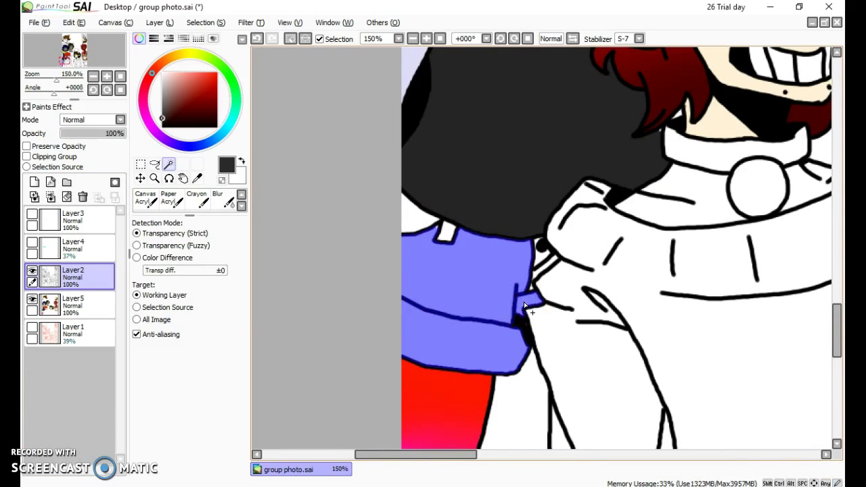
left_click(241, 195)
left_click(196, 199)
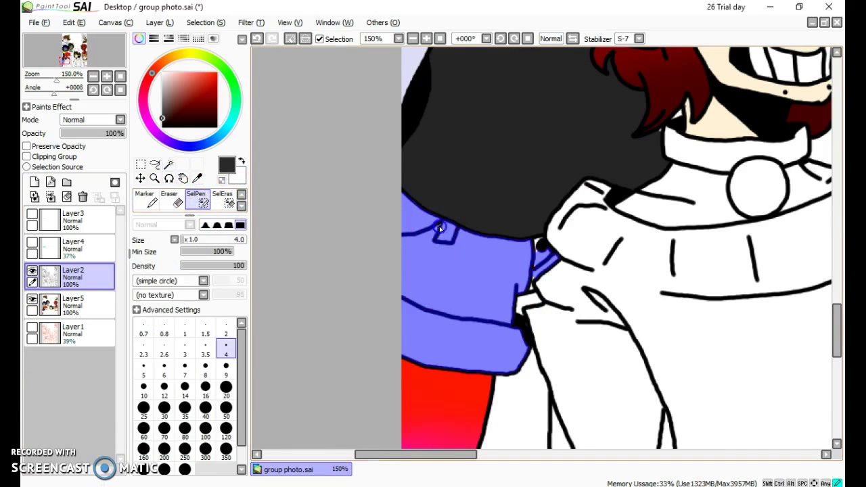
left_click(227, 394)
Paint the selected shorts dark grey on Layer5 with the size 50 Crayon
left_click(242, 205)
left_click(196, 200)
left_click(72, 313)
mouse_move(426, 352)
left_mouse_down()
mouse_move(383, 212)
mouse_move(483, 340)
left_mouse_up()
key("ctrl+d")
scroll(488, 317, "down", 5)
scroll(489, 317, "up", 1)
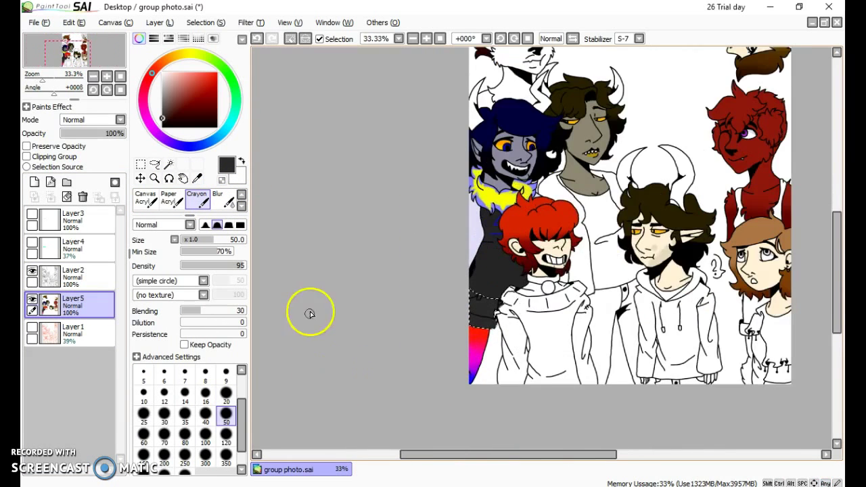
Set the Crayon size to 20 and make Layer4 and Layer3 visible
scroll(522, 203, "up", 2)
left_click(226, 394)
left_click(31, 242)
left_click(31, 213)
Select the navy-haired character's horns from Layer2 with the Magic Wand and touch up the selection with SelPen
left_click(48, 279)
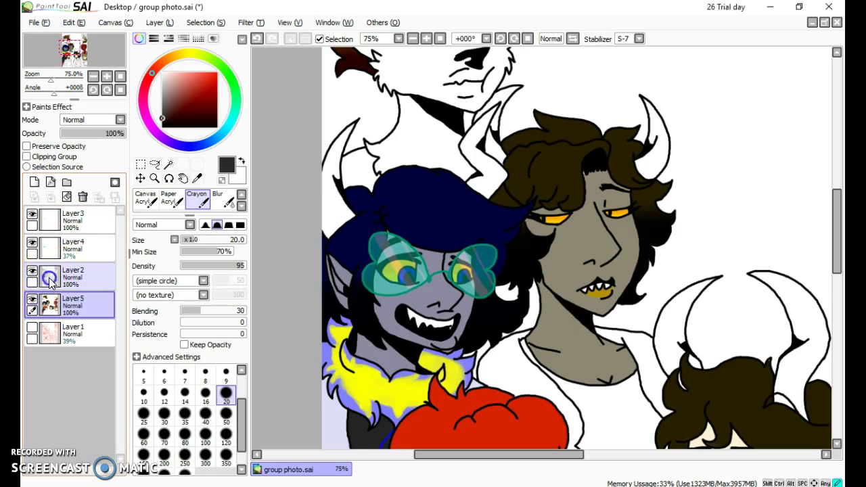
left_click(170, 166)
left_click(327, 197)
left_click(243, 196)
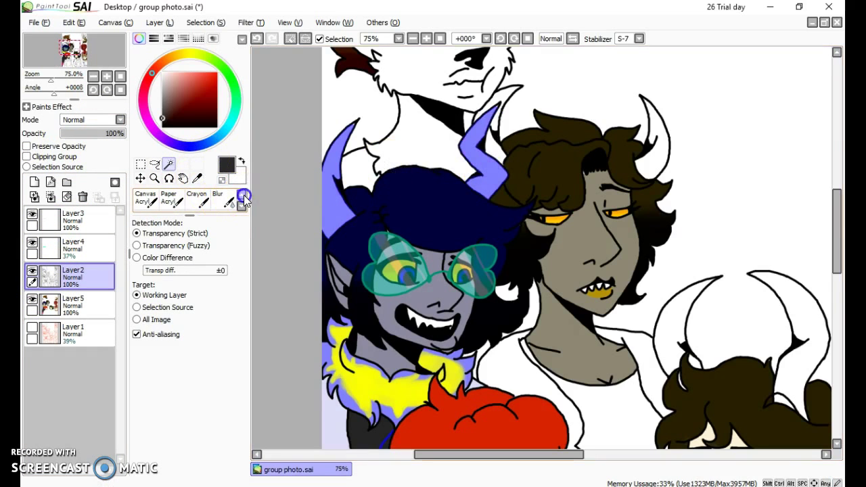
left_click(197, 201)
left_click(222, 197)
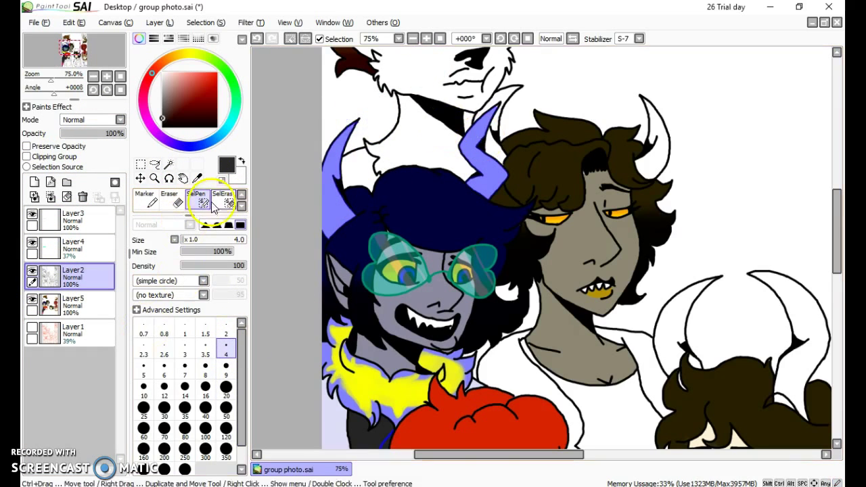
key("s")
left_click(512, 110)
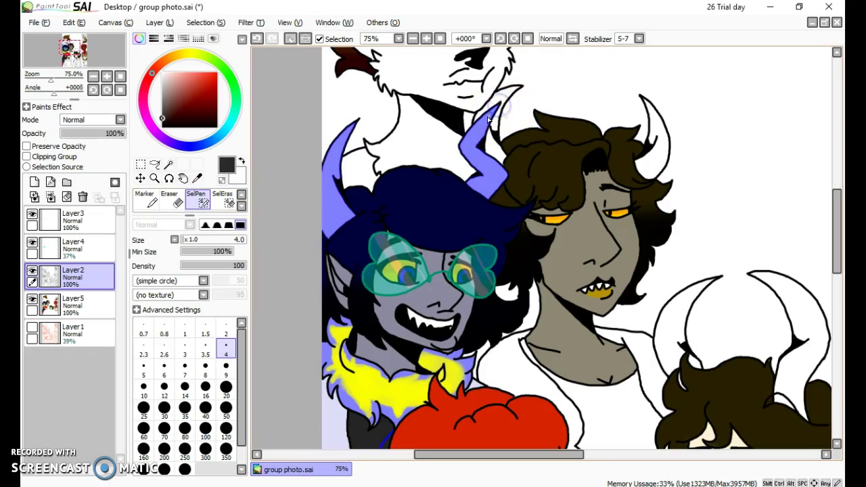
Try painting the selected horns bright orange on Layer5 with a size 120 Crayon and undo the stroke
left_click(217, 73)
left_click(167, 60)
left_click(242, 205)
left_click(242, 206)
left_click(197, 200)
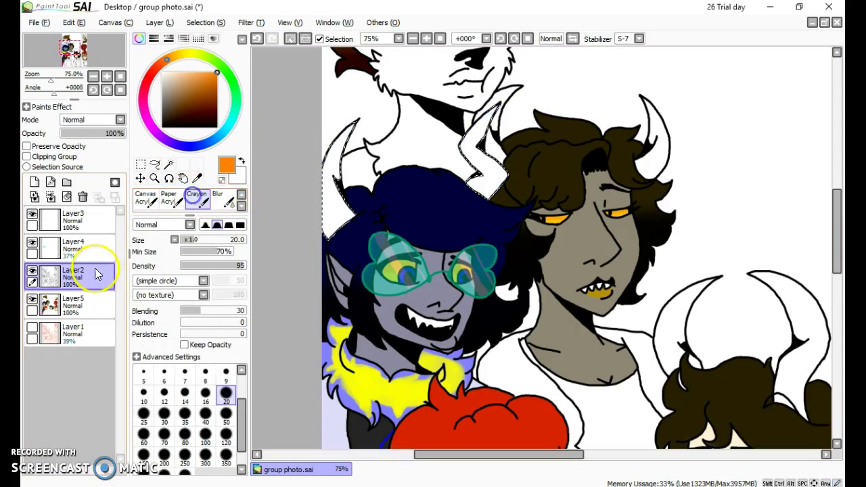
left_click(89, 303)
left_click(226, 437)
key("ctrl+z")
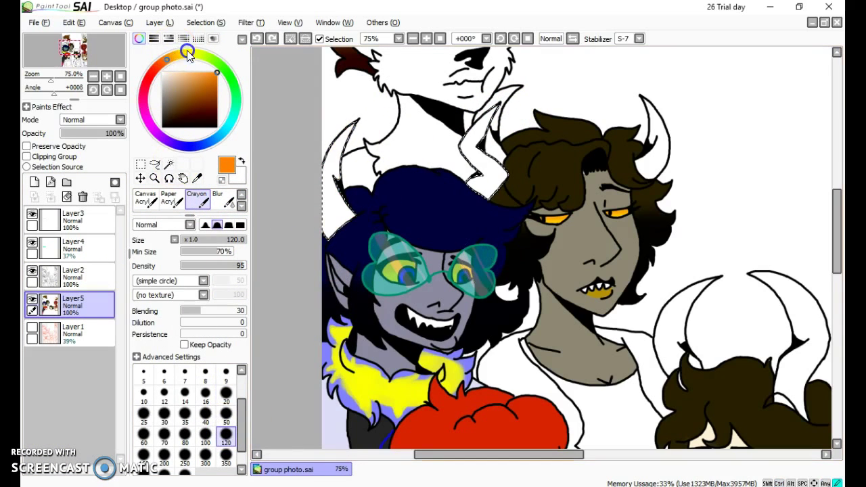